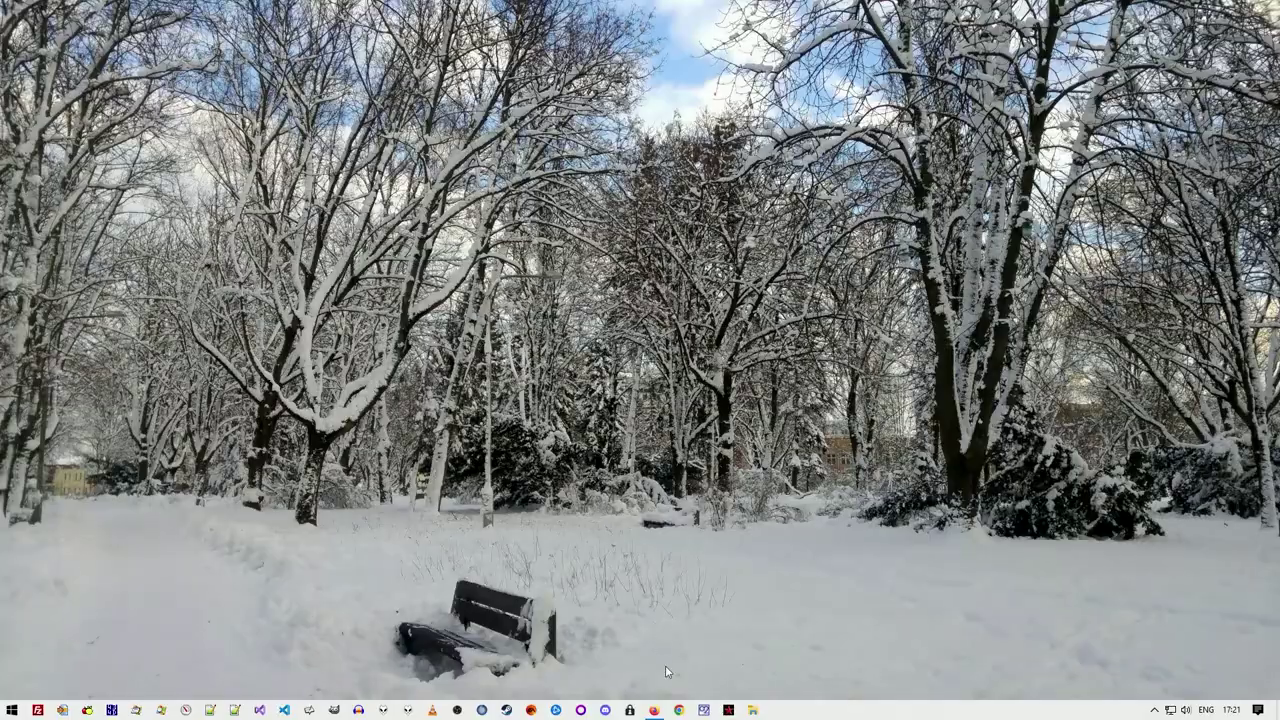
- Open the schedule settings of Test Server on the OFP Game Schedule website
{"action": "left_click", "coordinate": [655, 710]}
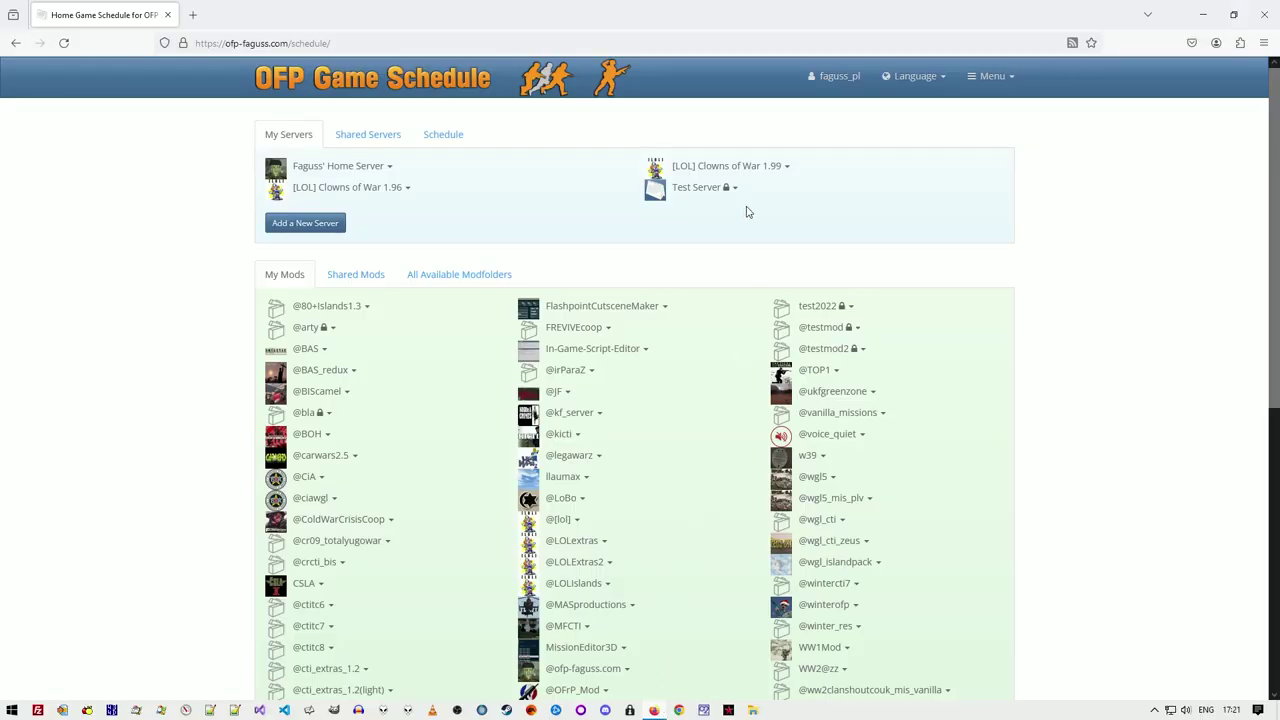
{"action": "left_click", "coordinate": [736, 190]}
{"action": "left_click", "coordinate": [738, 255]}
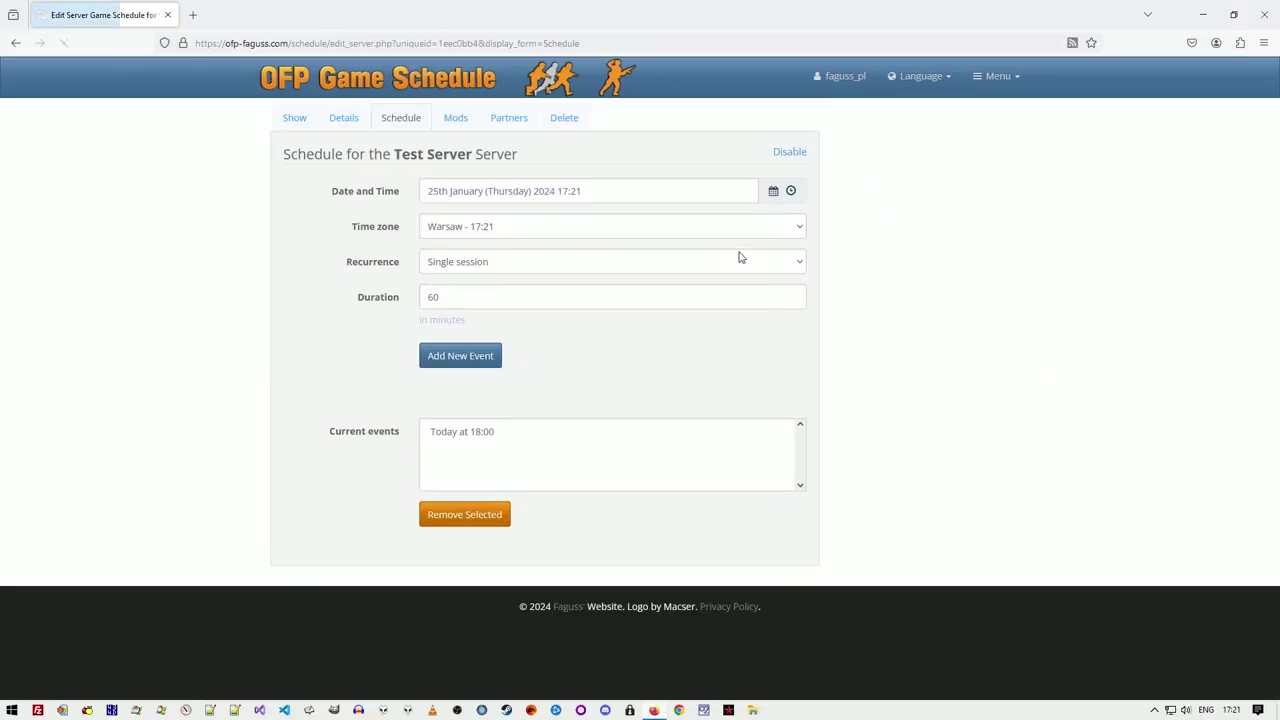
- Add a single-session, 60-minute event for Test Server on 25th January 2024 at 17:23 Warsaw time
{"action": "left_click", "coordinate": [772, 194]}
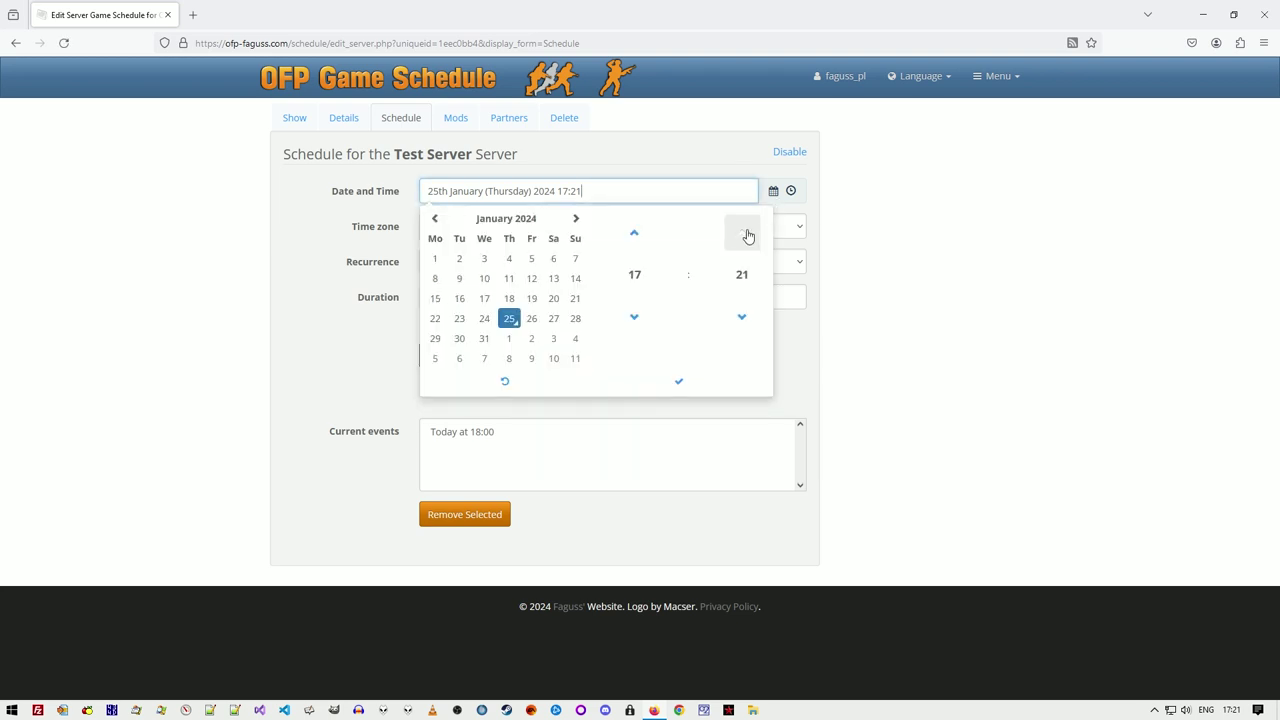
{"action": "left_click", "coordinate": [743, 236]}
{"action": "left_click", "coordinate": [743, 238]}
{"action": "left_click", "coordinate": [679, 381]}
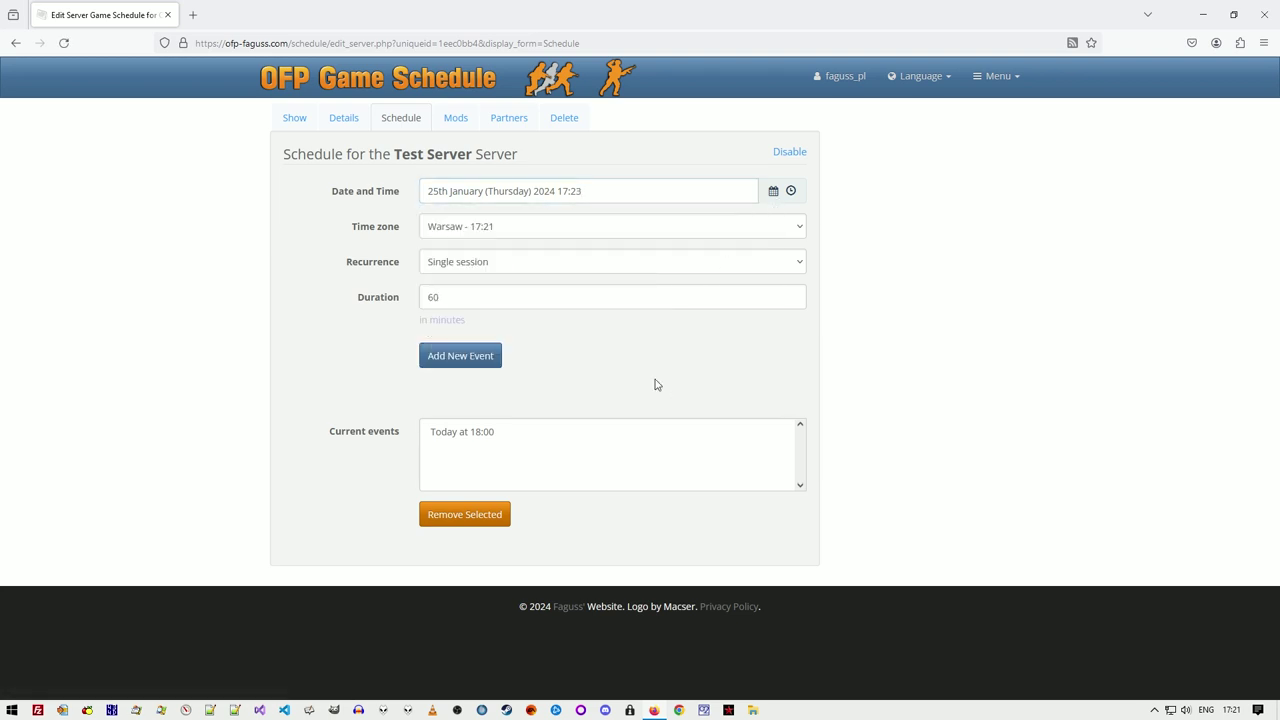
{"action": "left_click", "coordinate": [489, 362]}
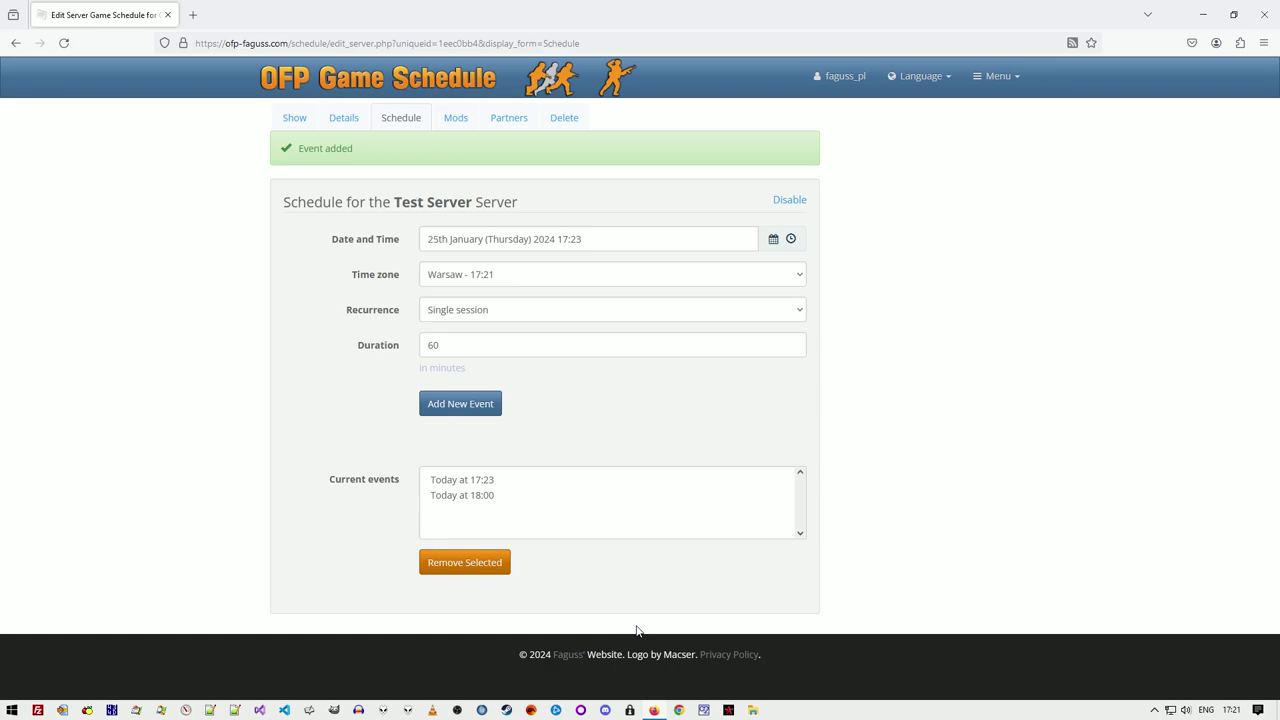
- Switch to ARMA Cold War Assault and open Test Server's details from the game schedule
{"action": "left_click", "coordinate": [653, 710]}
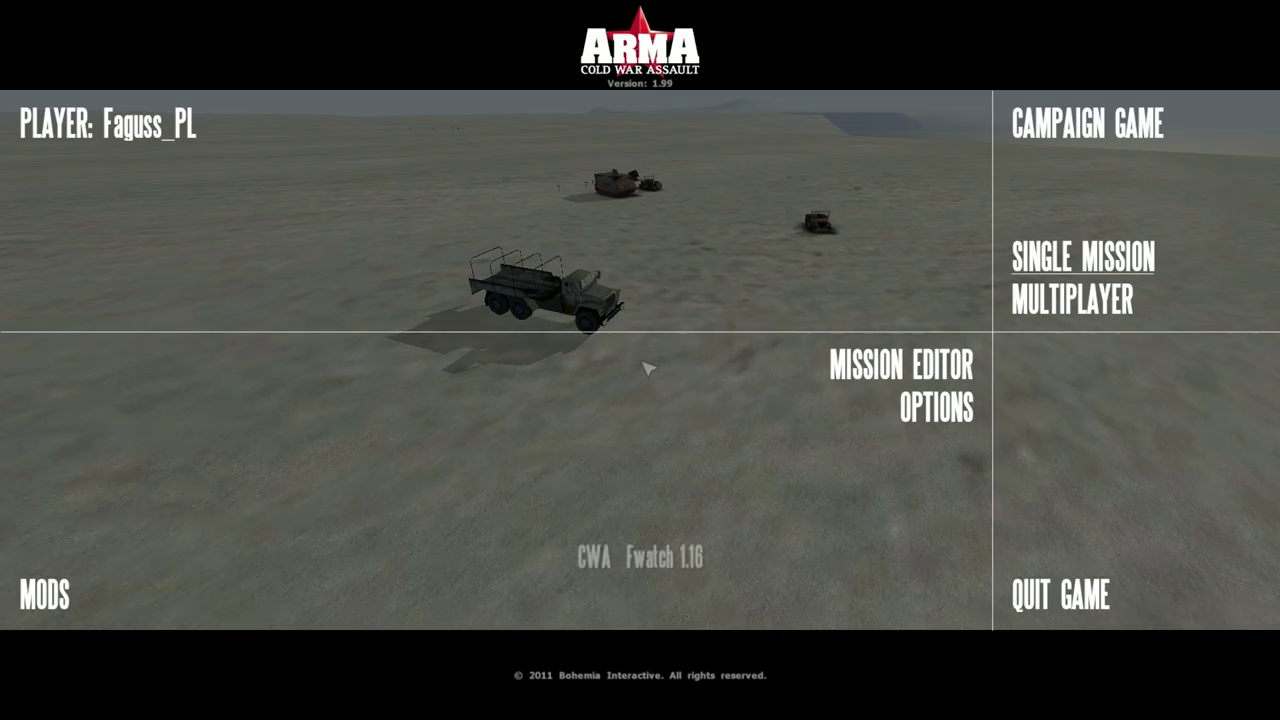
{"action": "left_click", "coordinate": [44, 596]}
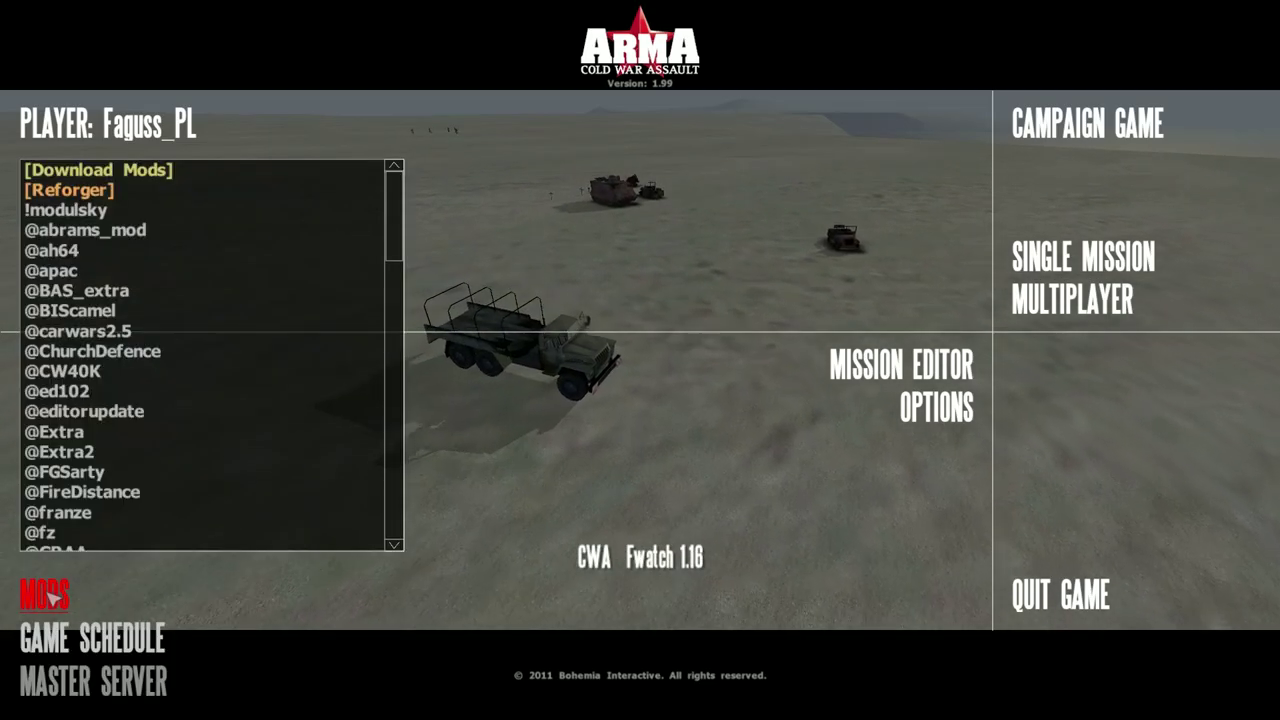
{"action": "left_click", "coordinate": [88, 636]}
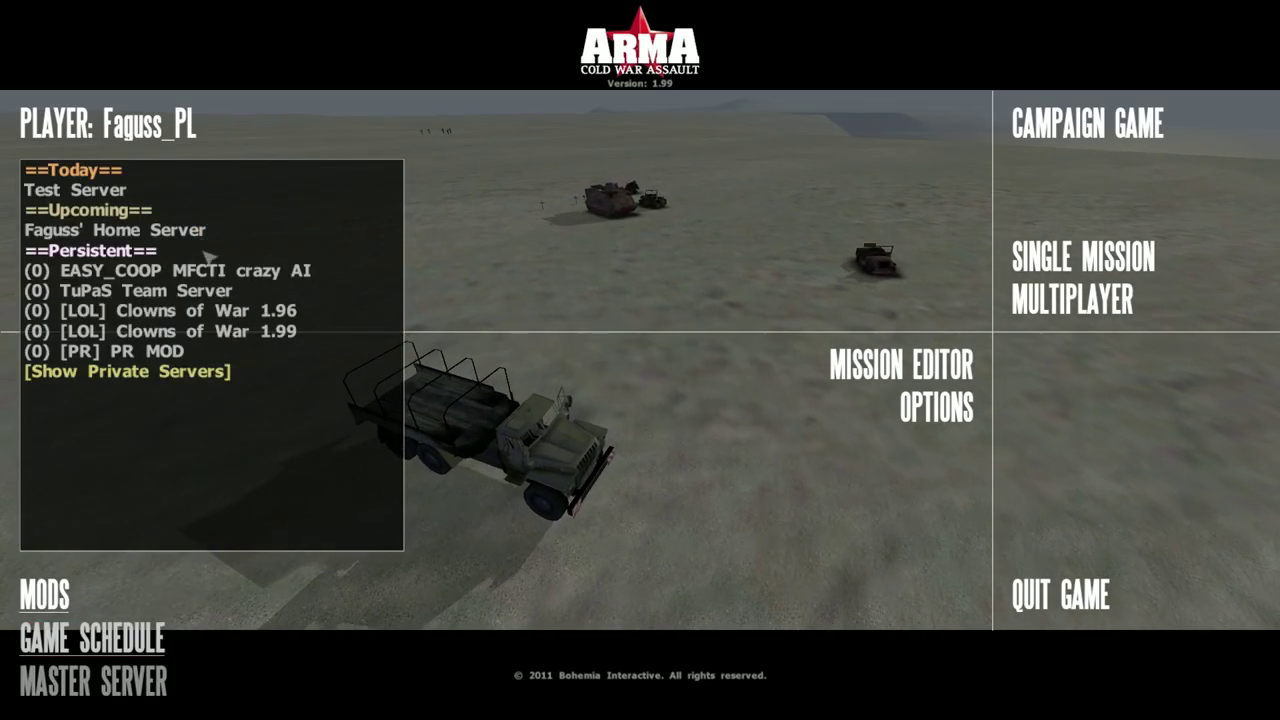
{"action": "left_click", "coordinate": [205, 189]}
{"action": "left_click", "coordinate": [205, 189]}
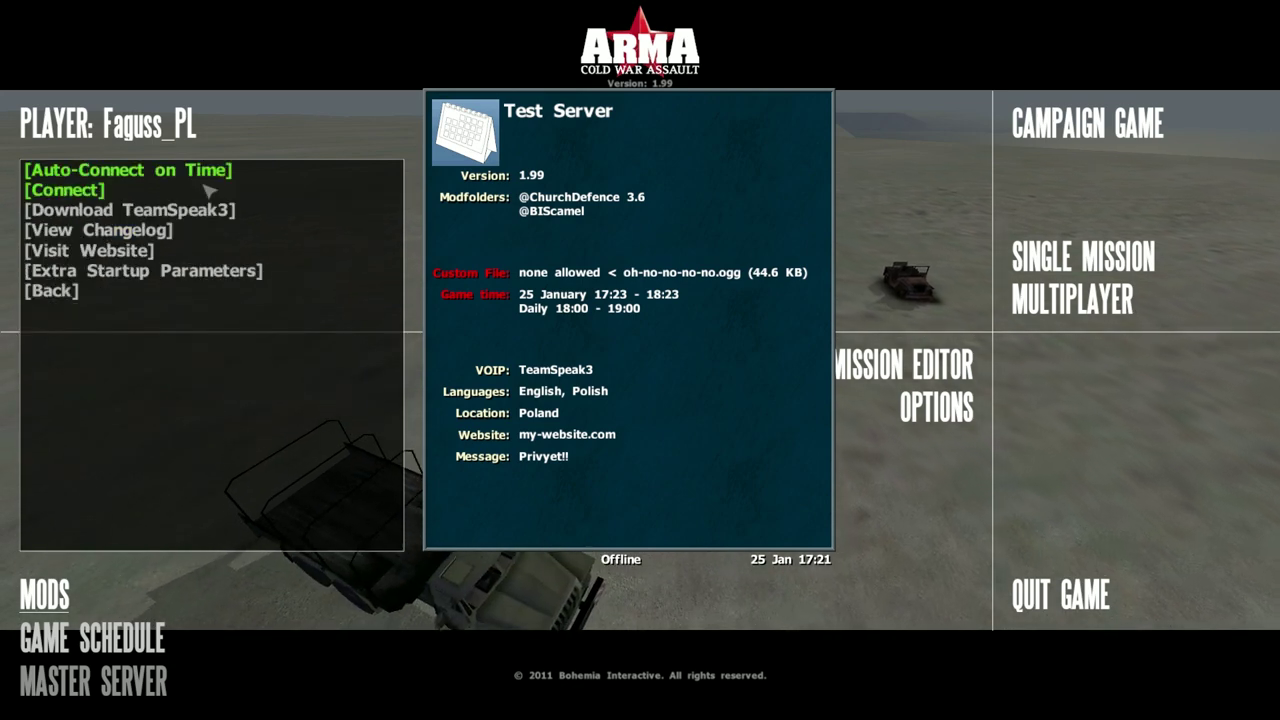
- Enable auto-connect for the 25 January 17:23 - 18:23 session and quit the game
{"action": "left_click", "coordinate": [257, 172]}
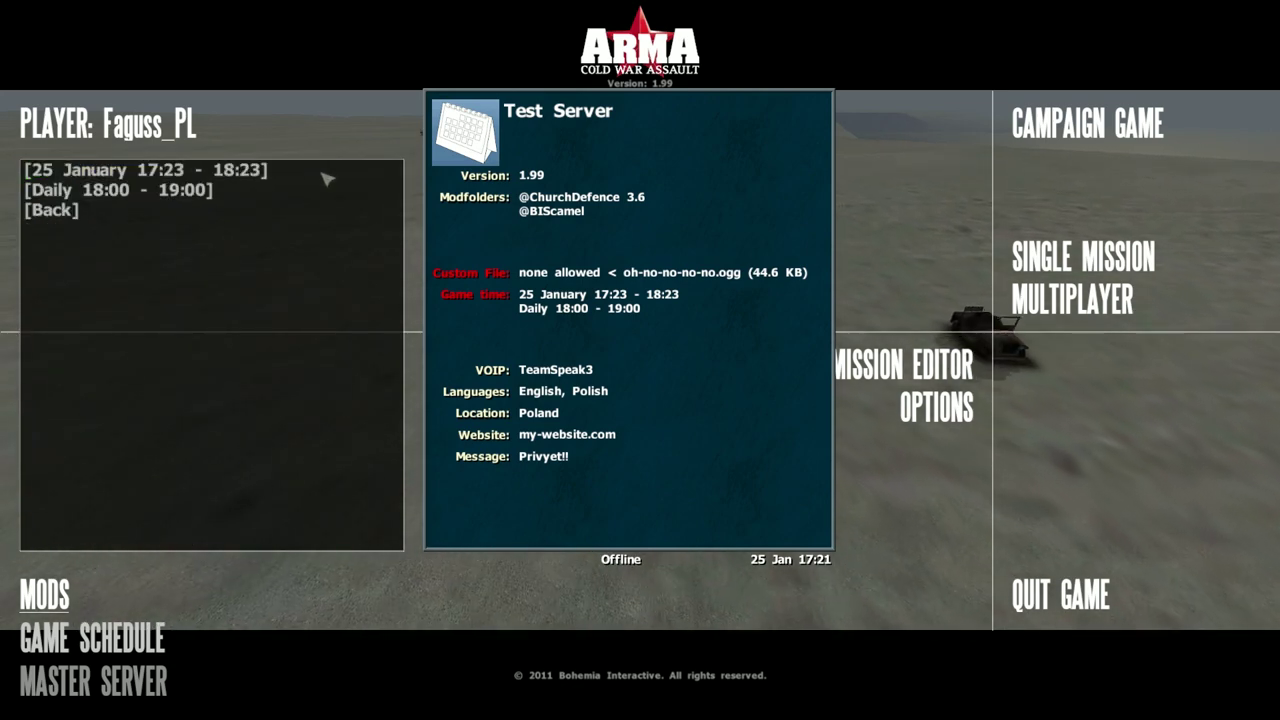
{"action": "left_click", "coordinate": [325, 176]}
{"action": "left_click", "coordinate": [322, 173]}
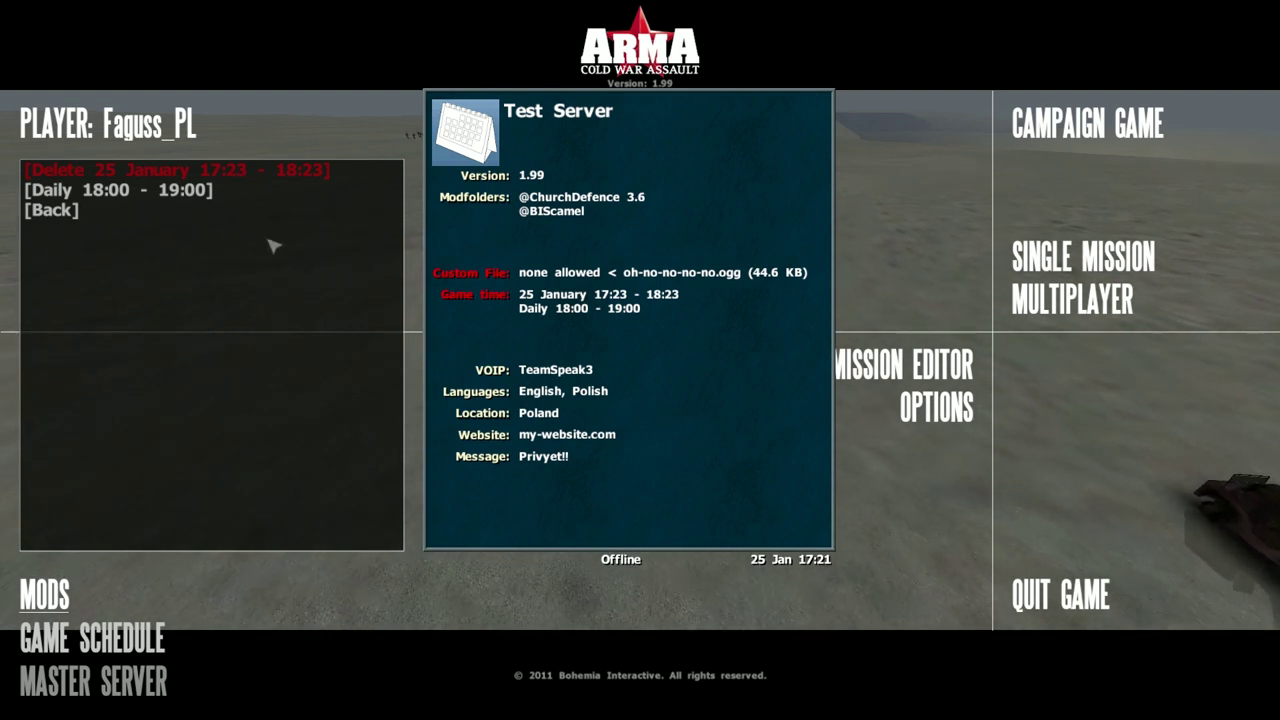
{"action": "left_click", "coordinate": [1037, 595]}
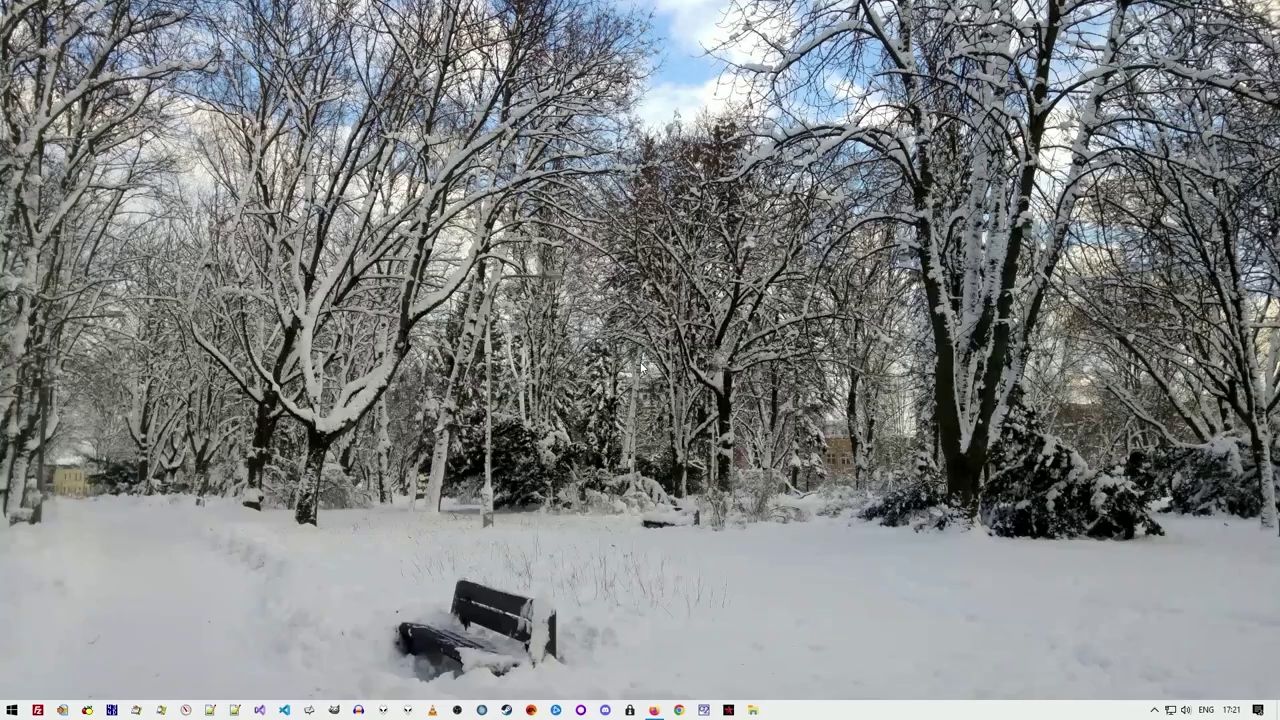
- Show the system clock and calendar, and accept the scheduled connection to Test Server
{"action": "left_click", "coordinate": [1238, 711]}
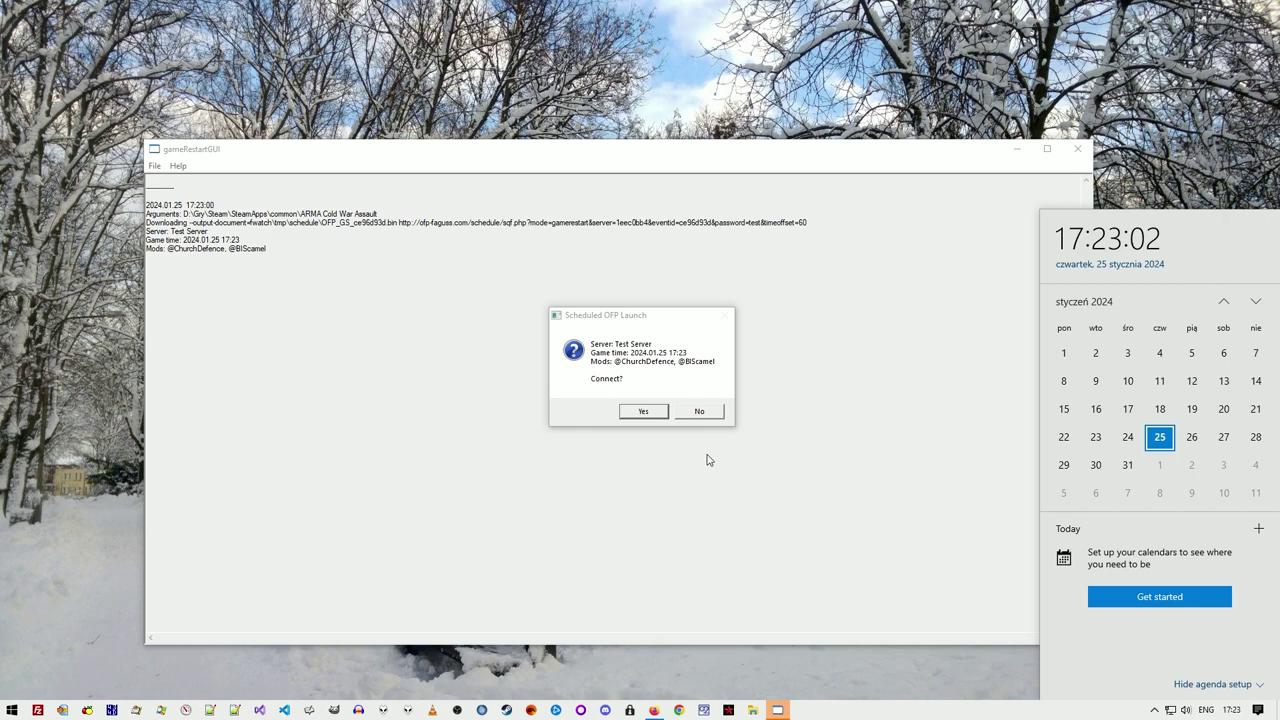
{"action": "left_click", "coordinate": [648, 411]}
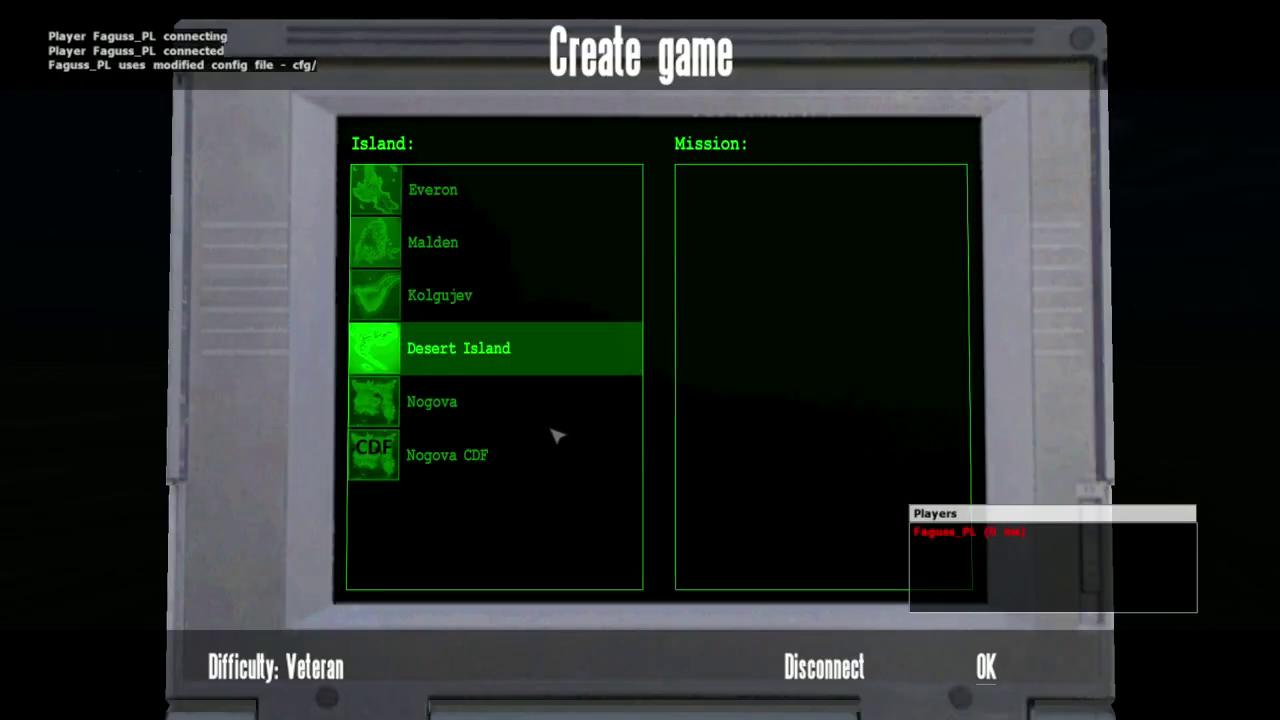
- Choose the C_Church_Defence mission on Nogova CDF and take the Bravo Pink group leader role
{"action": "left_click", "coordinate": [515, 462]}
{"action": "double_click", "coordinate": [787, 180]}
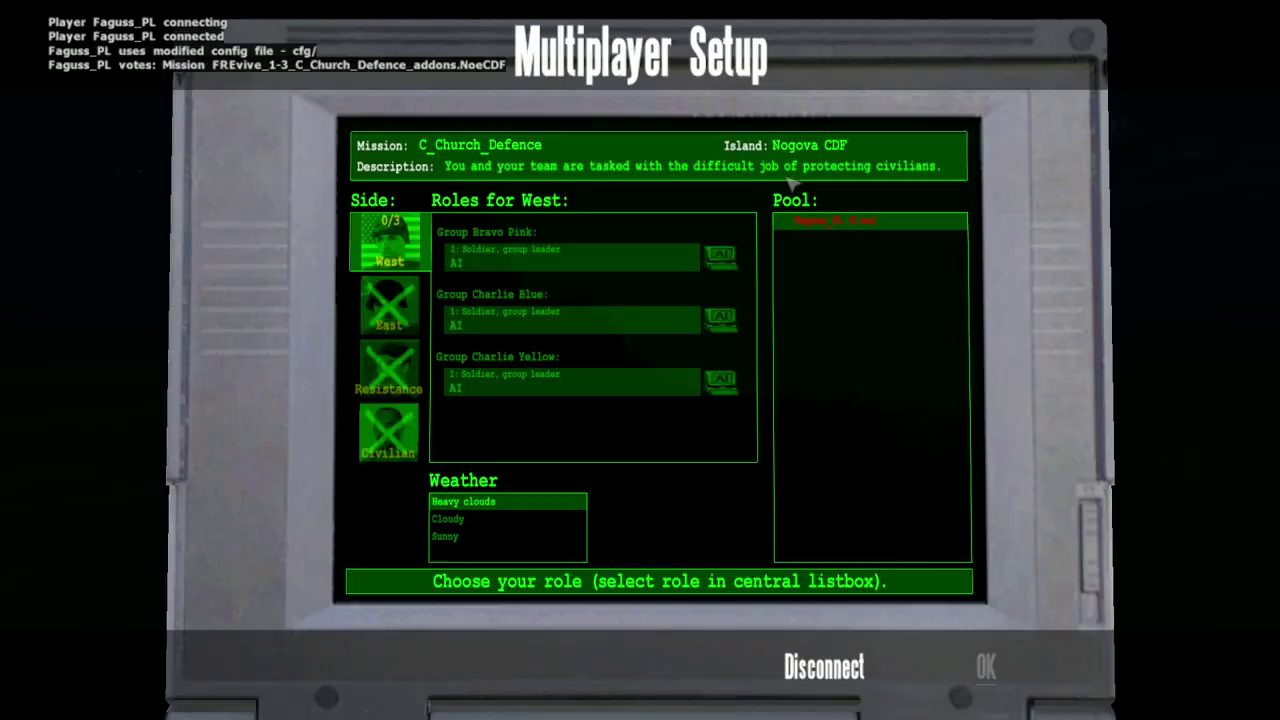
{"action": "left_click", "coordinate": [614, 258]}
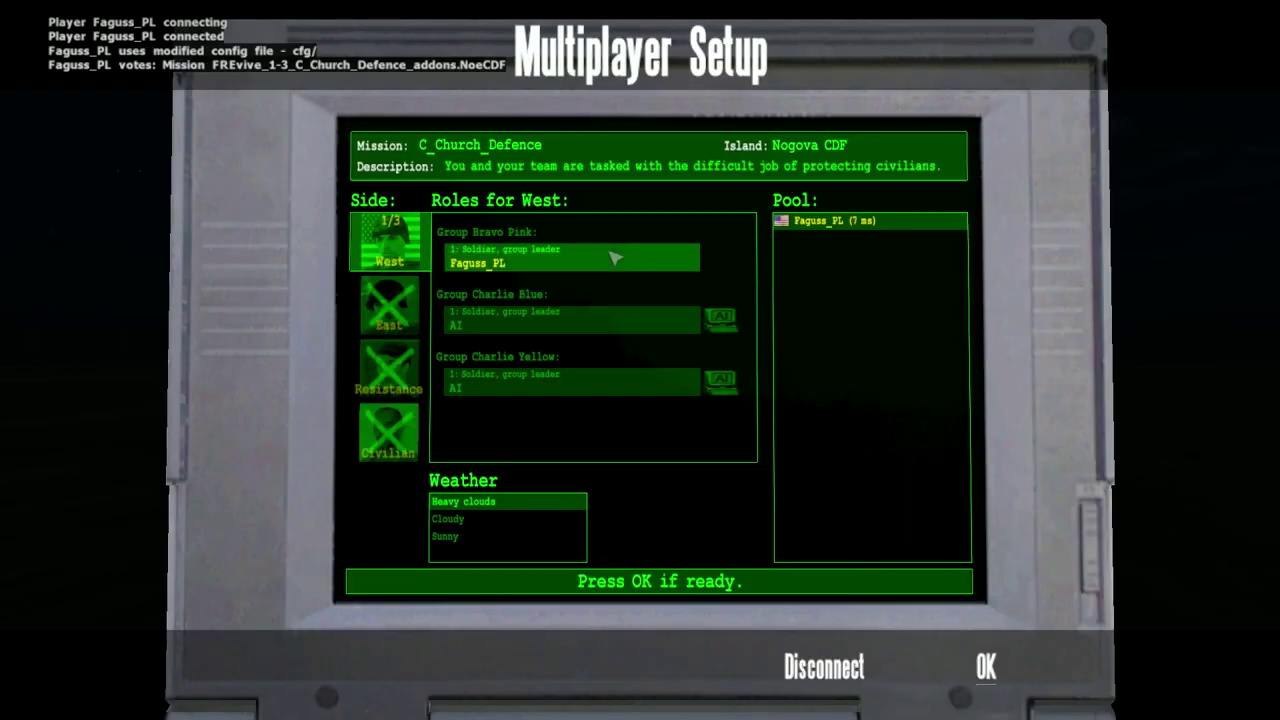
- Disconnect from the multiplayer server and close TeamSpeak 3
{"action": "left_click", "coordinate": [826, 665]}
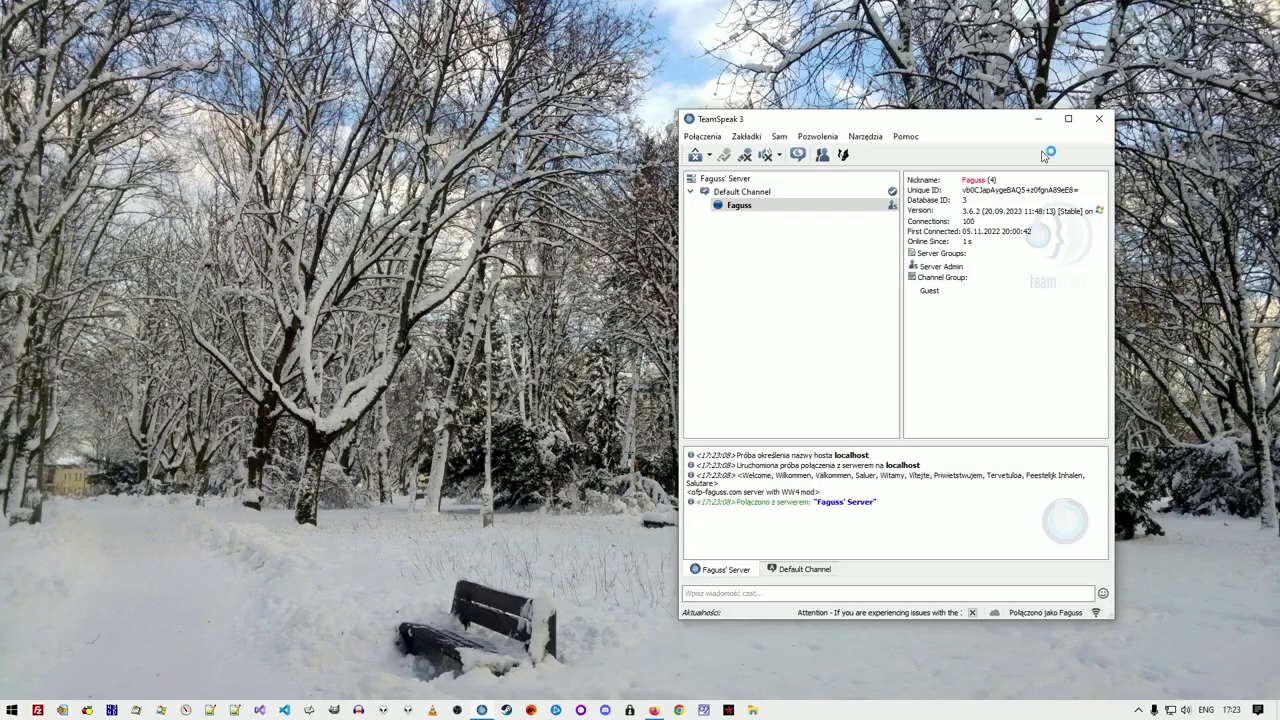
{"action": "left_click", "coordinate": [1096, 122]}
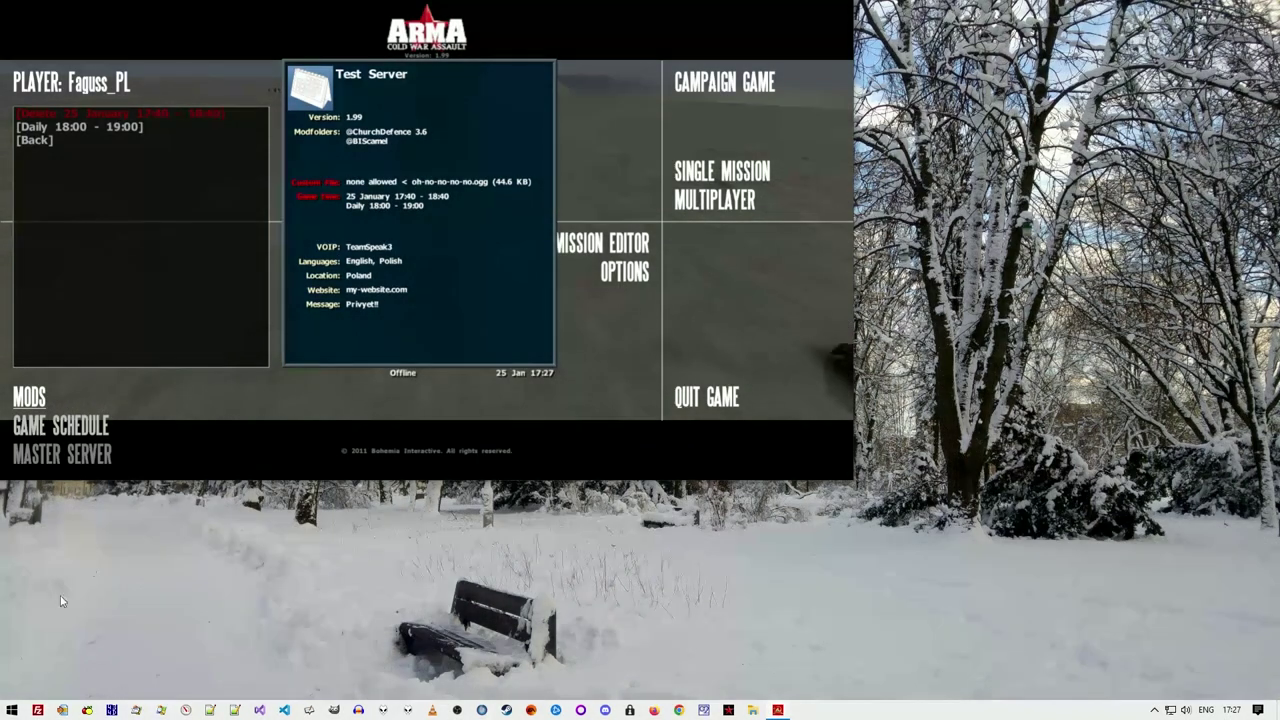
- Open Windows Task Scheduler, widen the task name column and open the OFP_GS_ce96d93d task
{"action": "left_click", "coordinate": [11, 710]}
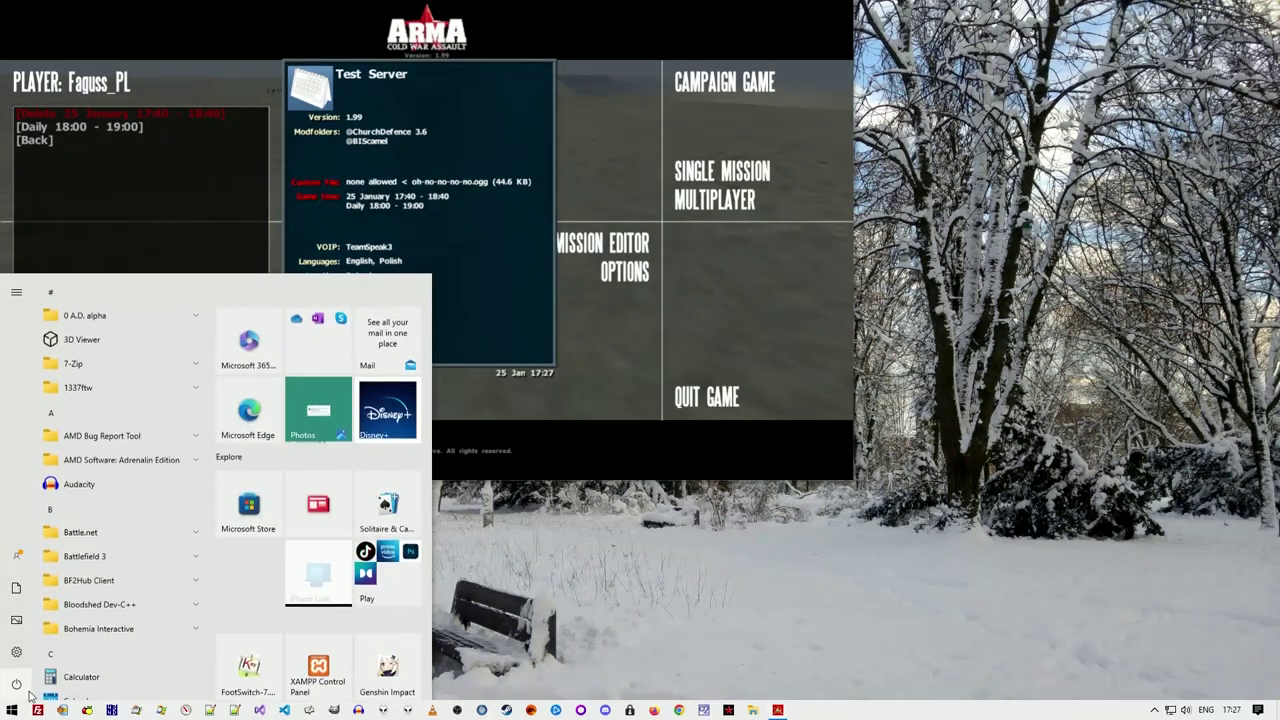
{"action": "type", "text": "task"}
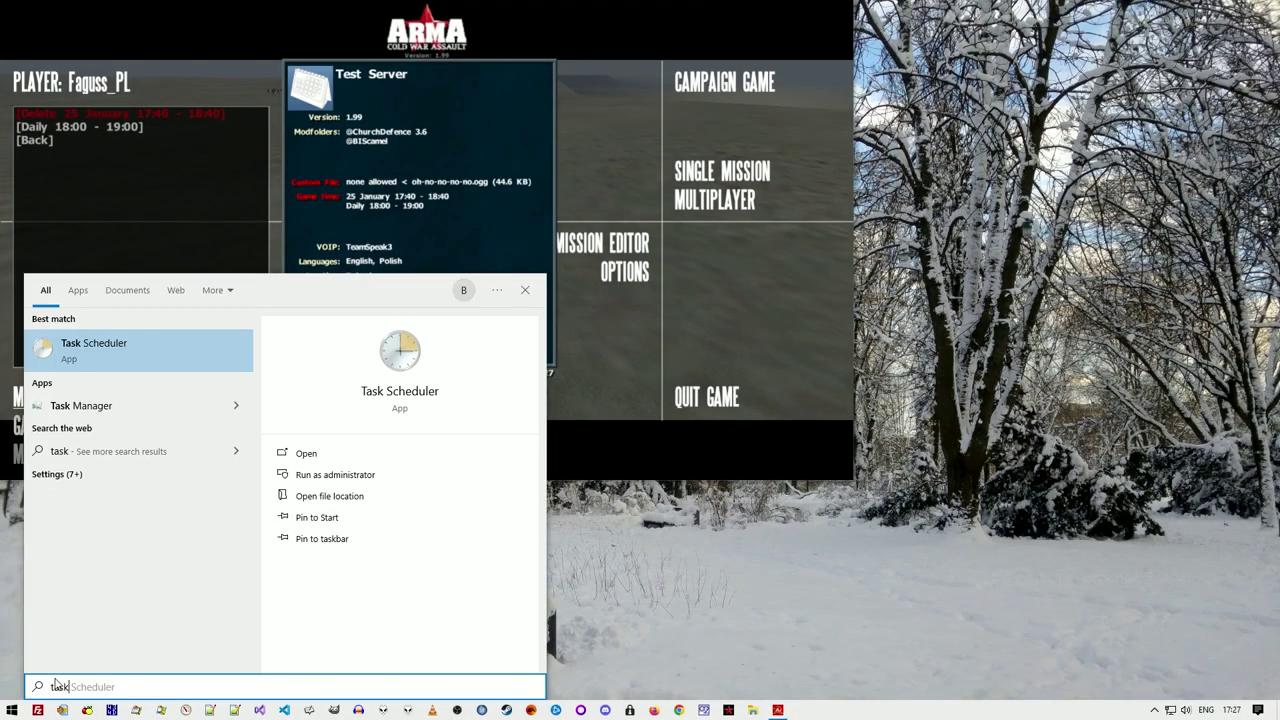
{"action": "left_click", "coordinate": [335, 456]}
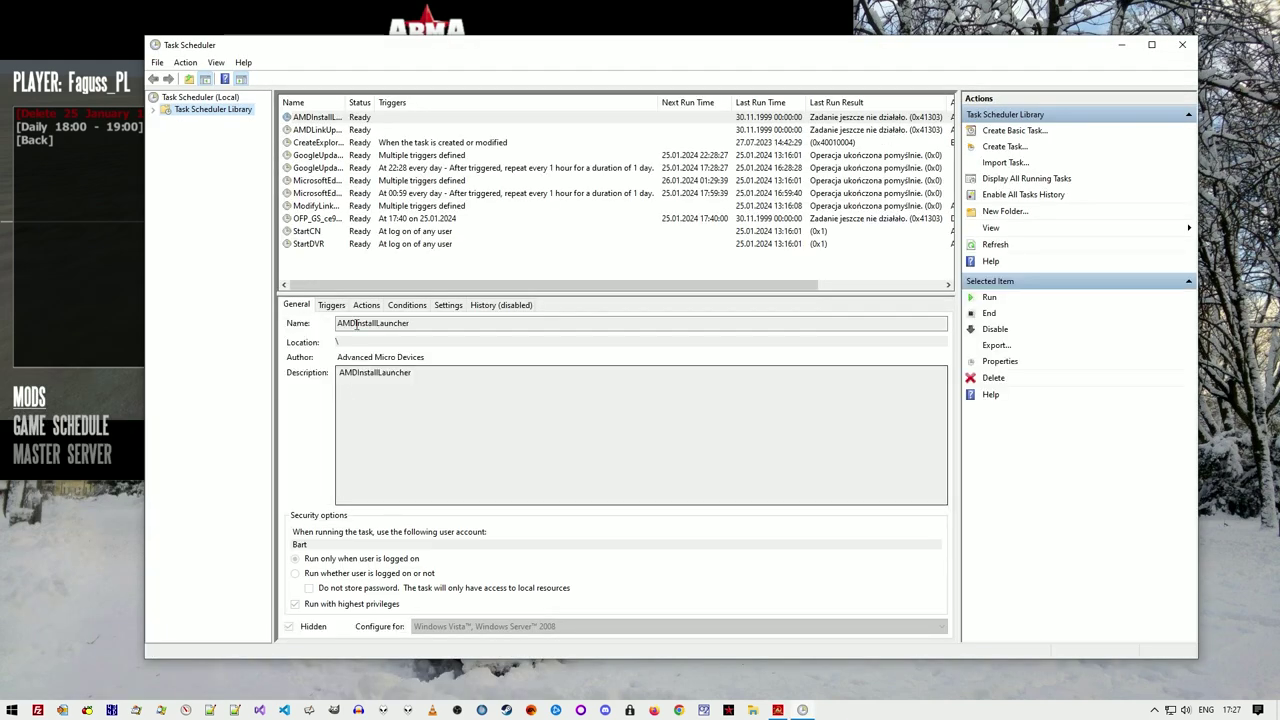
{"action": "left_click_drag", "start_coordinate": [347, 102], "coordinate": [412, 102]}
{"action": "left_click", "coordinate": [372, 218]}
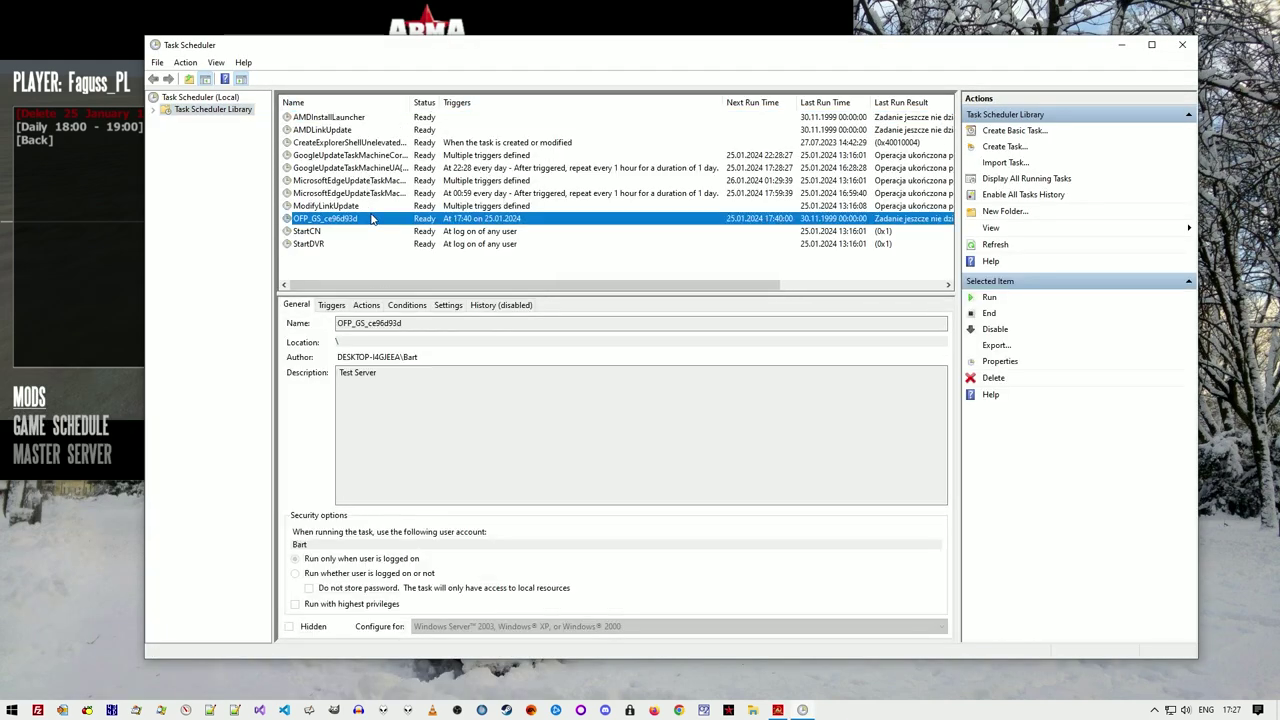
{"action": "double_click", "coordinate": [372, 218]}
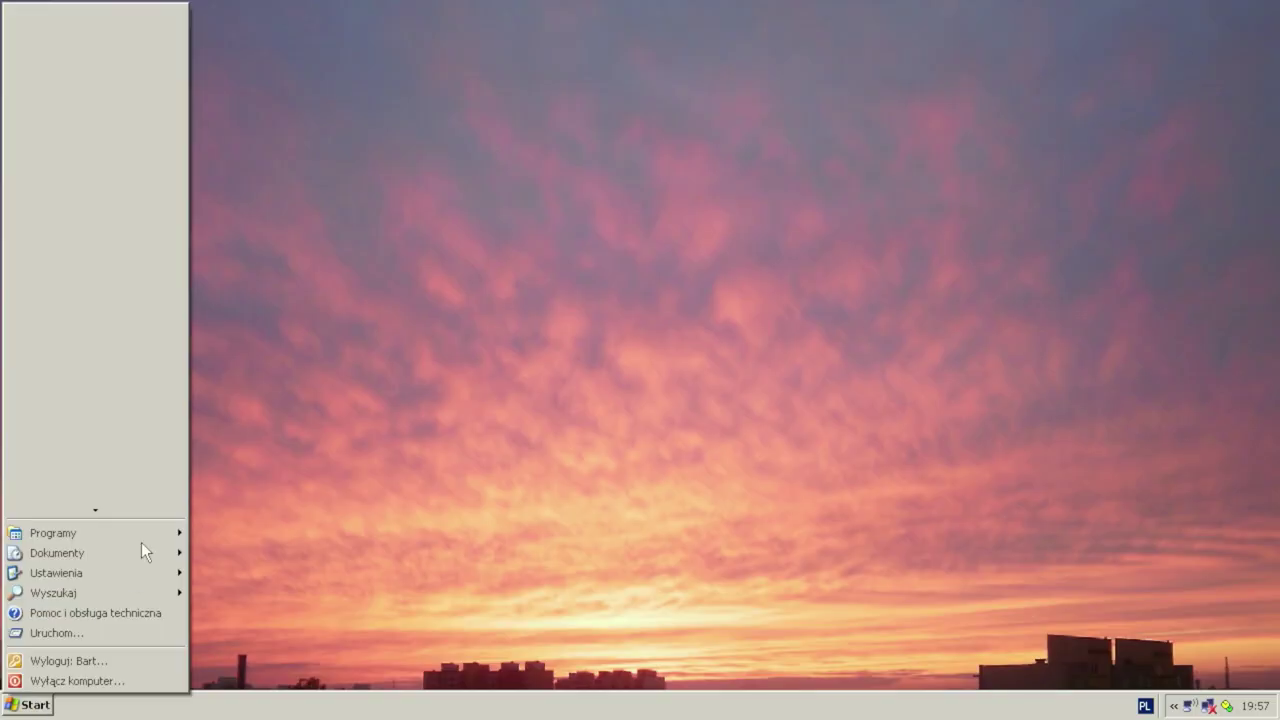
- Open Zaplanowane zadania on the Windows XP desktop and view the OFP_GS_358a871e task
{"action": "mouse_move", "coordinate": [151, 534]}
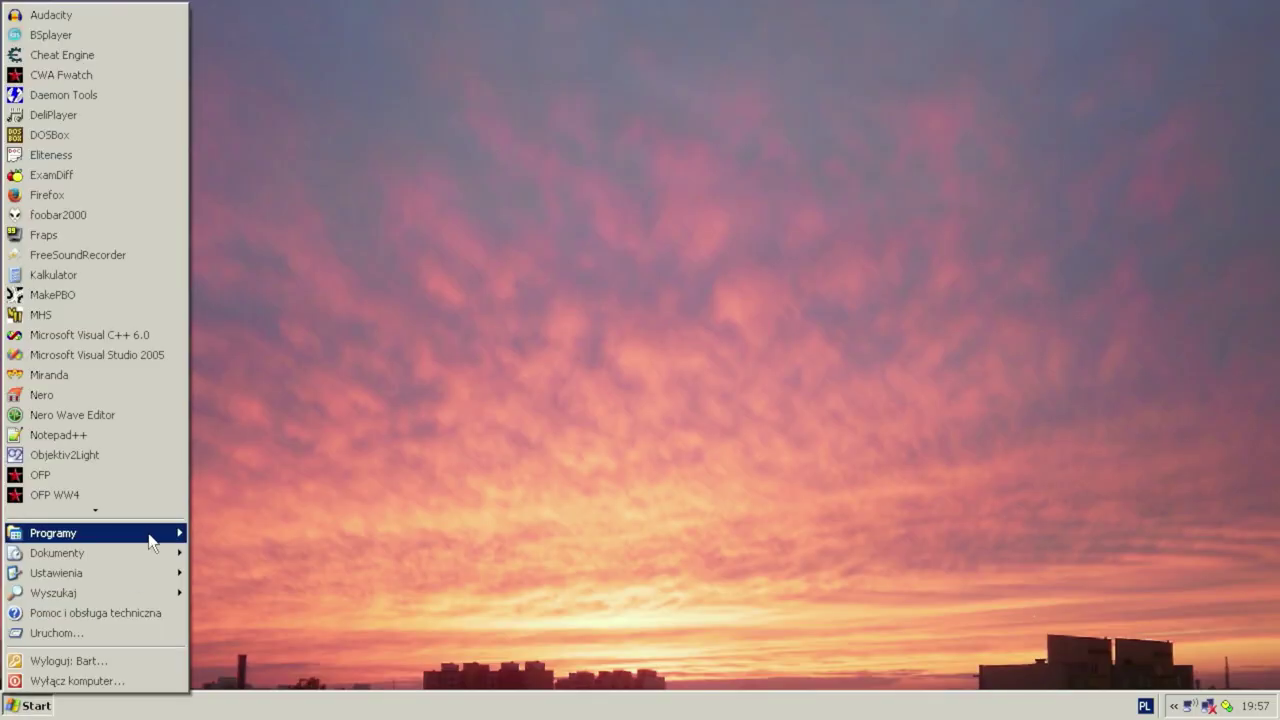
{"action": "mouse_move", "coordinate": [252, 535]}
{"action": "mouse_move", "coordinate": [357, 534]}
{"action": "left_click", "coordinate": [460, 534]}
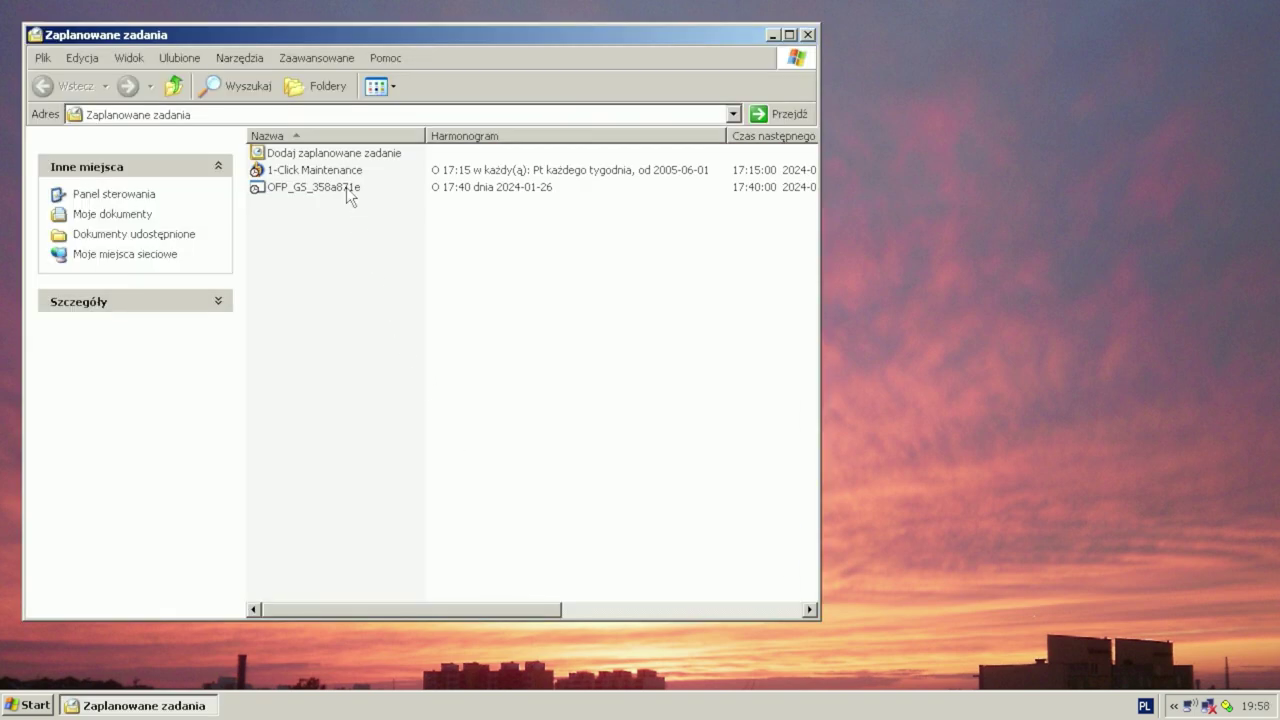
{"action": "double_click", "coordinate": [347, 188]}
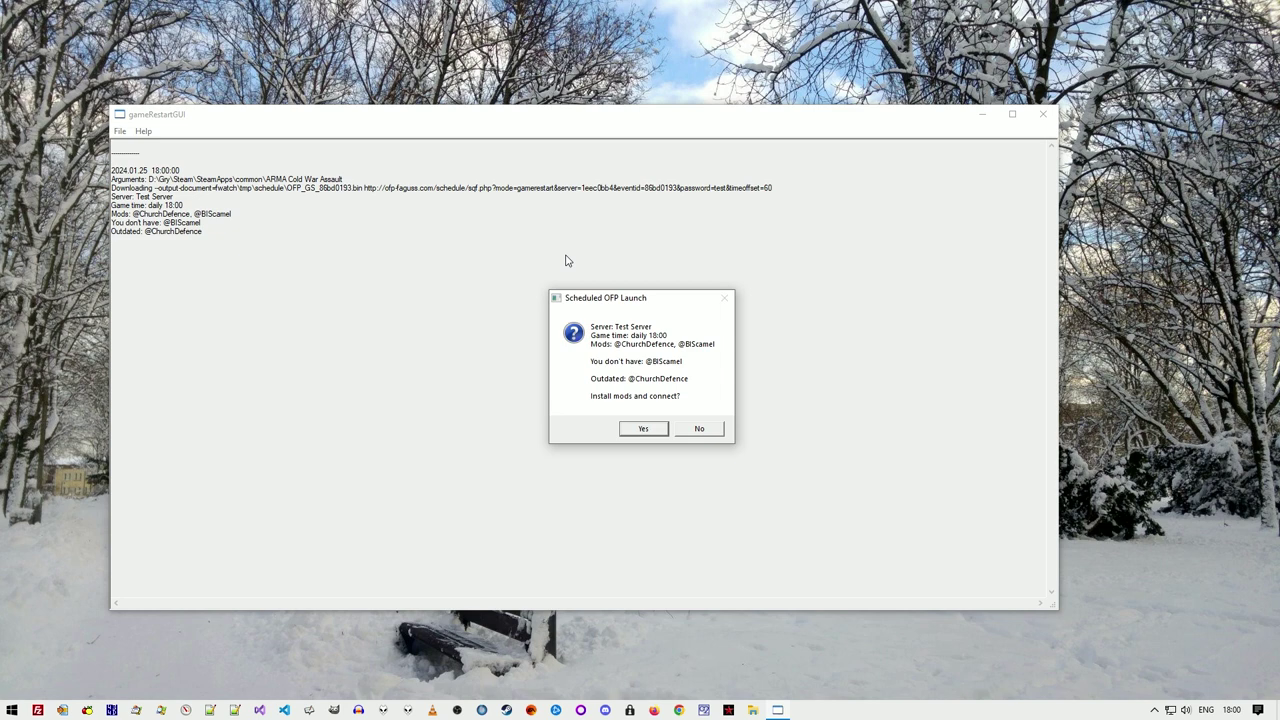
- Accept installing the required mods and connecting to Test Server for the daily 18:00 session
{"action": "left_click", "coordinate": [641, 429]}
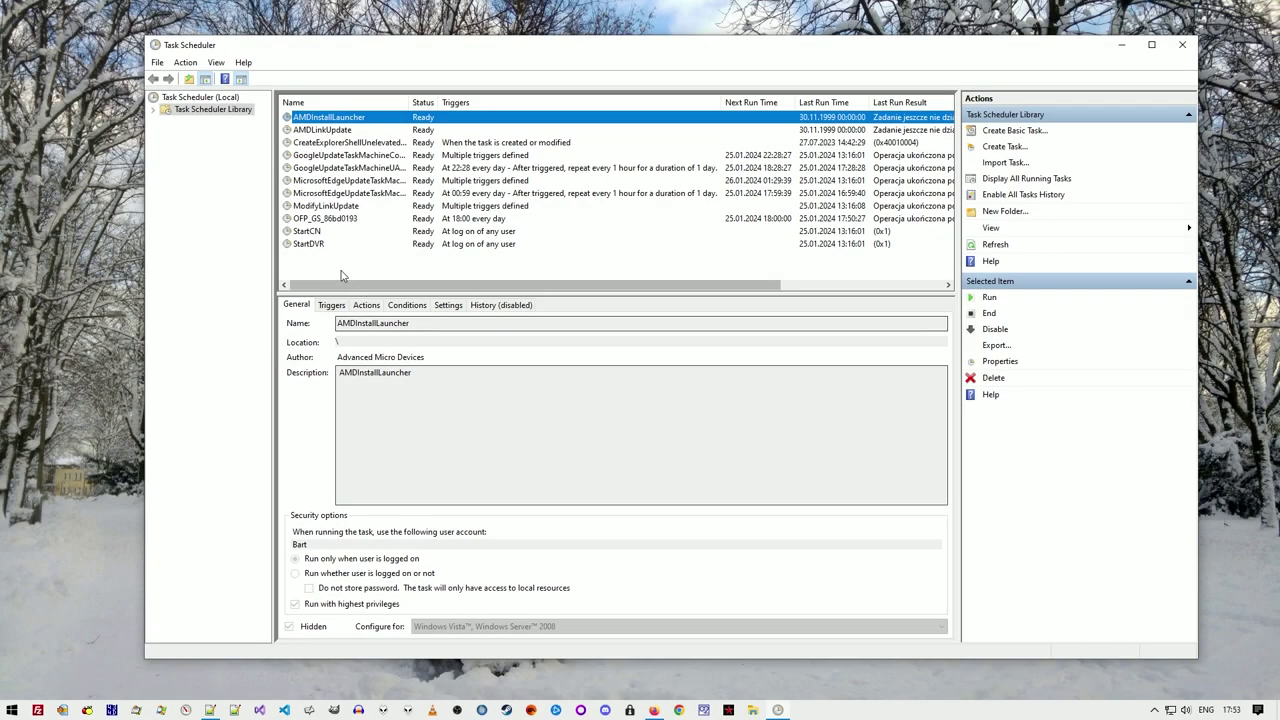
- Run the OFP_GS_86bd0193 task on demand from Task Scheduler and accept installing the required mods
{"action": "left_click", "coordinate": [330, 218]}
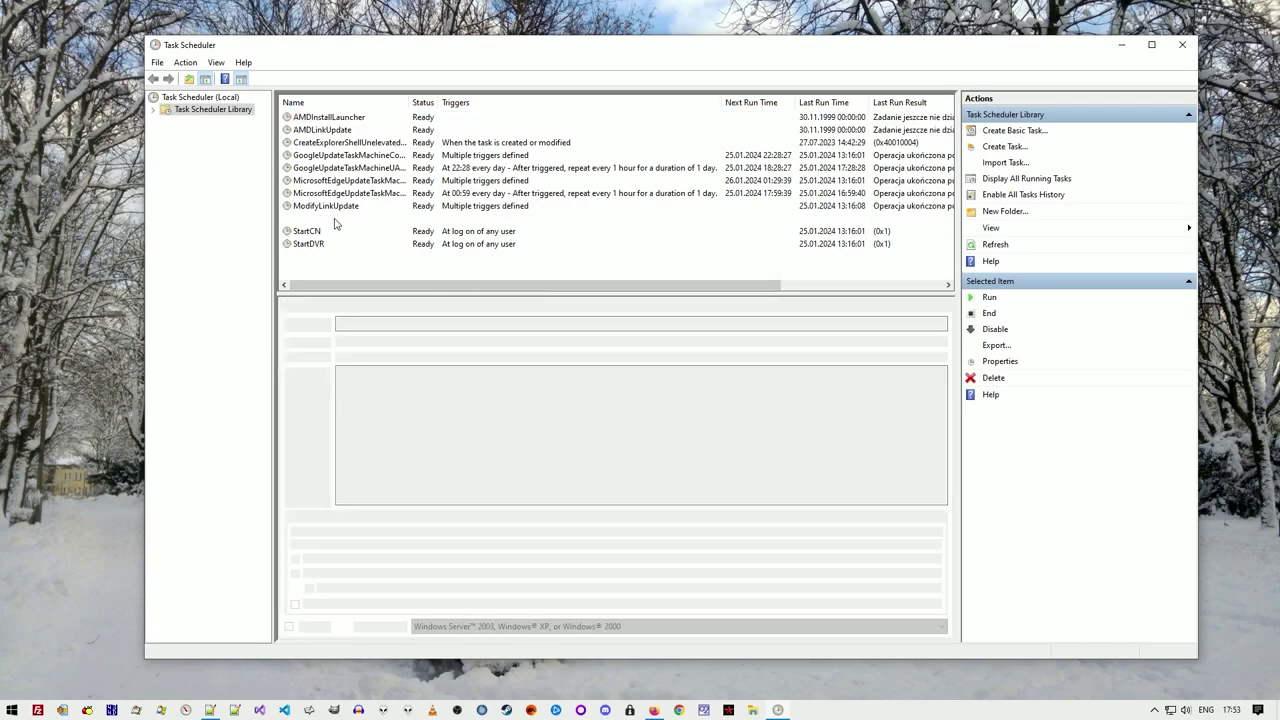
{"action": "right_click", "coordinate": [336, 218]}
{"action": "left_click", "coordinate": [366, 228]}
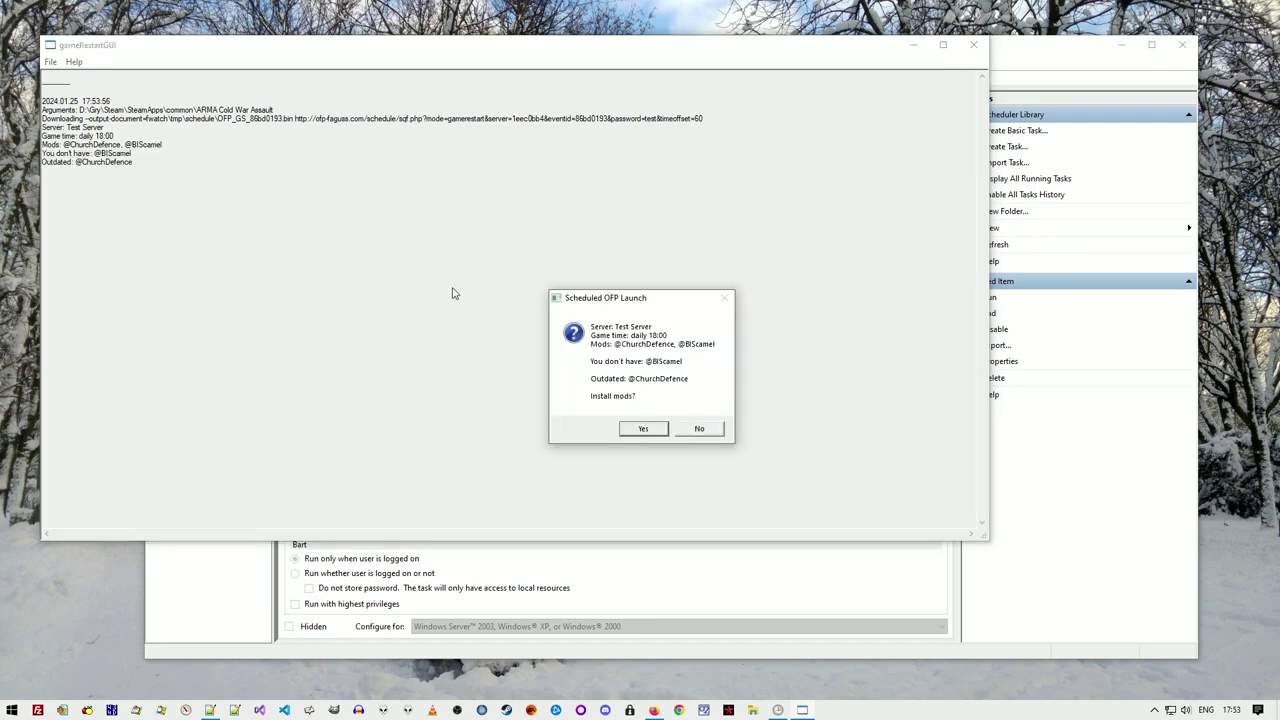
{"action": "left_click", "coordinate": [640, 429]}
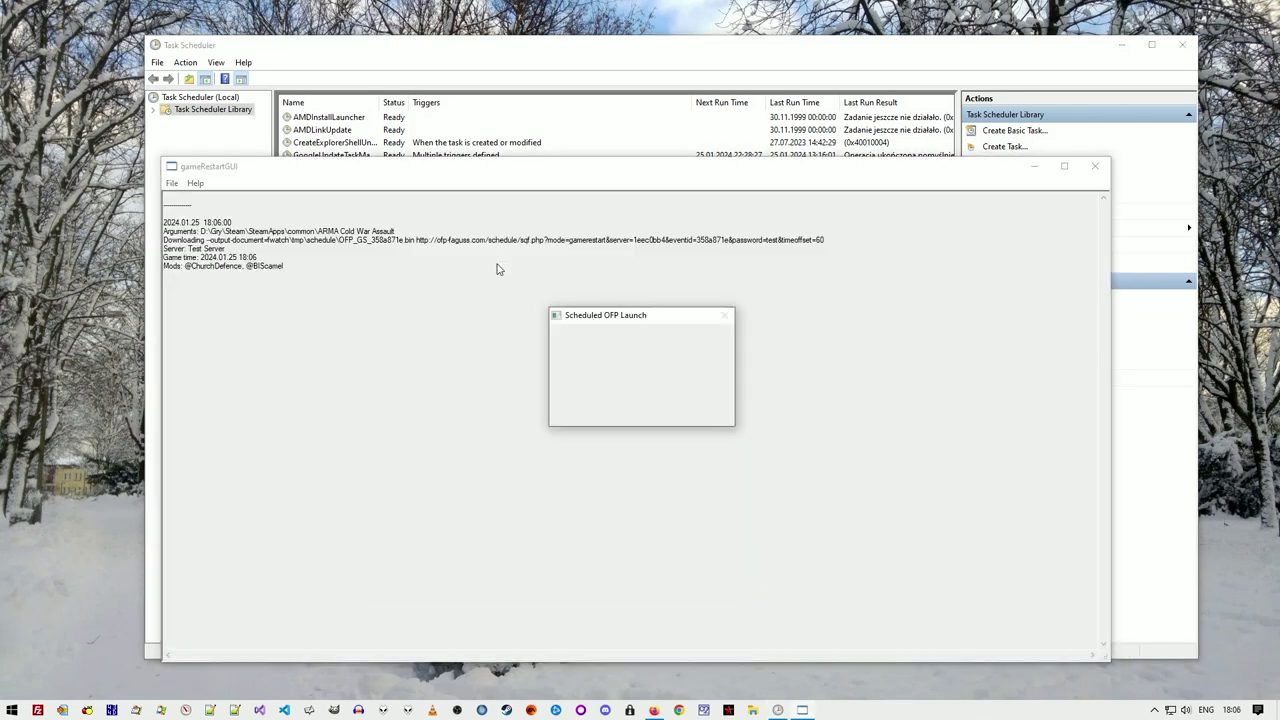
- Decline the scheduled launch for the 18:06 Test Server session
{"action": "left_click", "coordinate": [688, 408]}
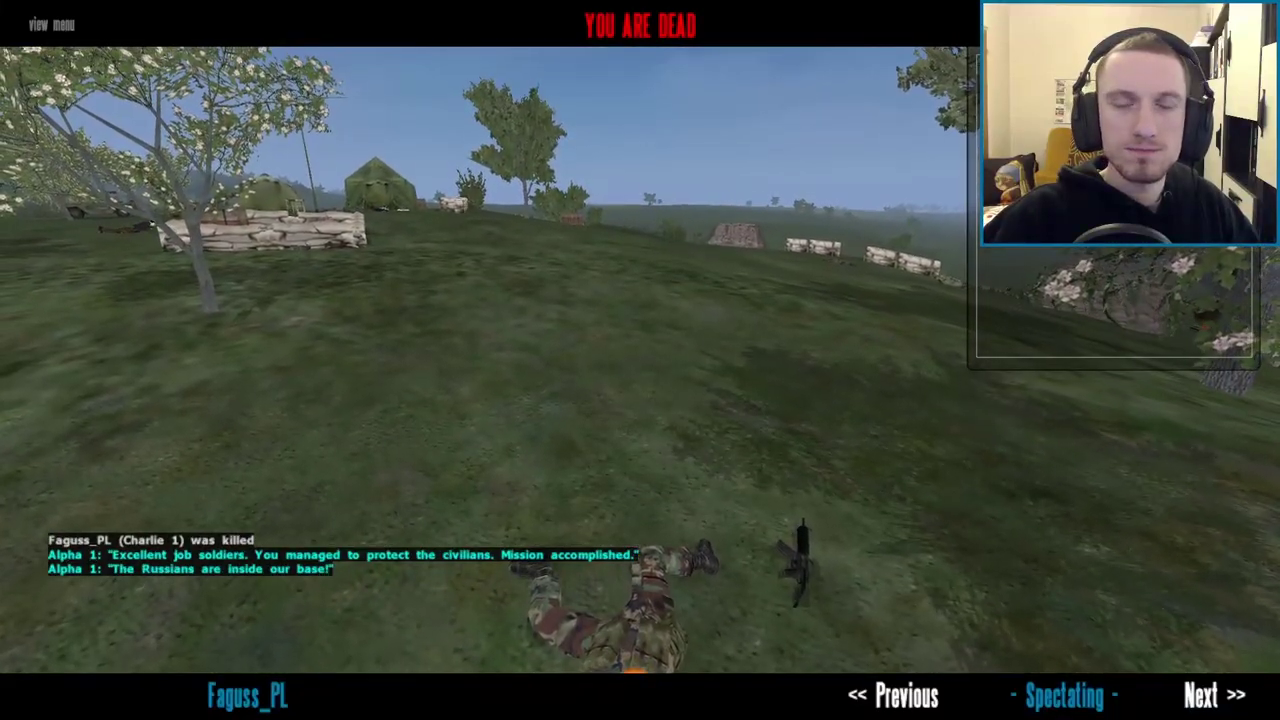
- Switch the spectator view to the next player
{"action": "key", "text": "Right"}
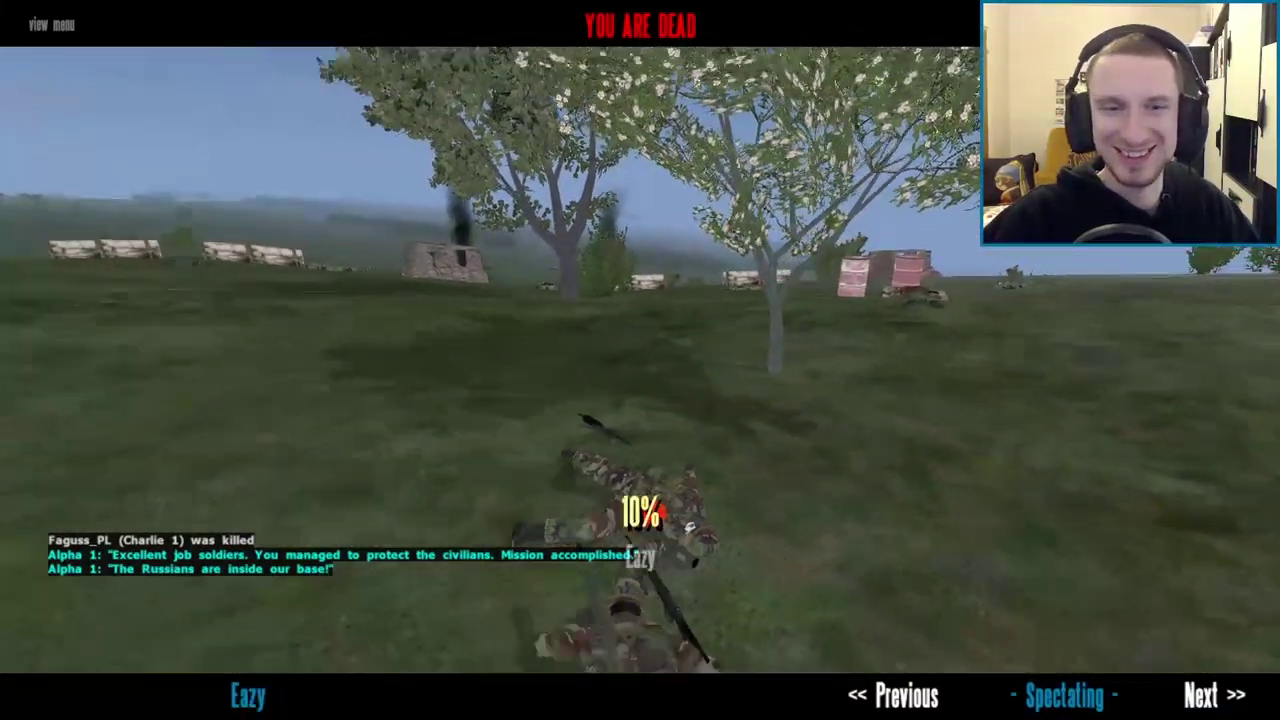